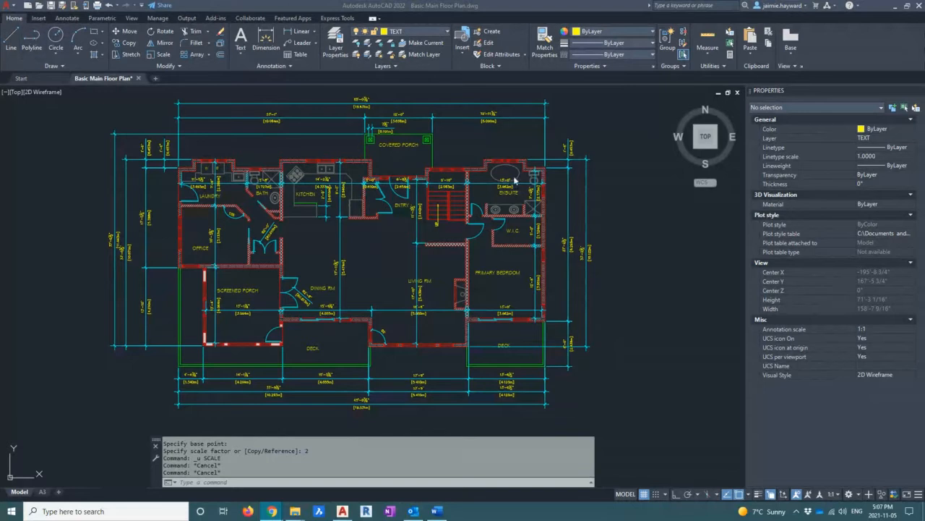
Step: Scale the covered porch's left post and its surrounding square by a factor of 2 about the post's centre
left_click(472, 140)
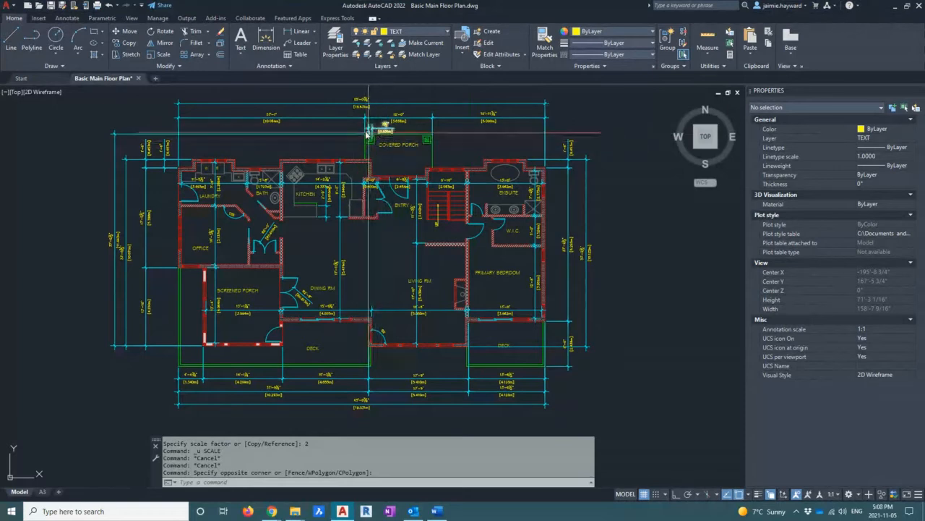
mouse_move(367, 161)
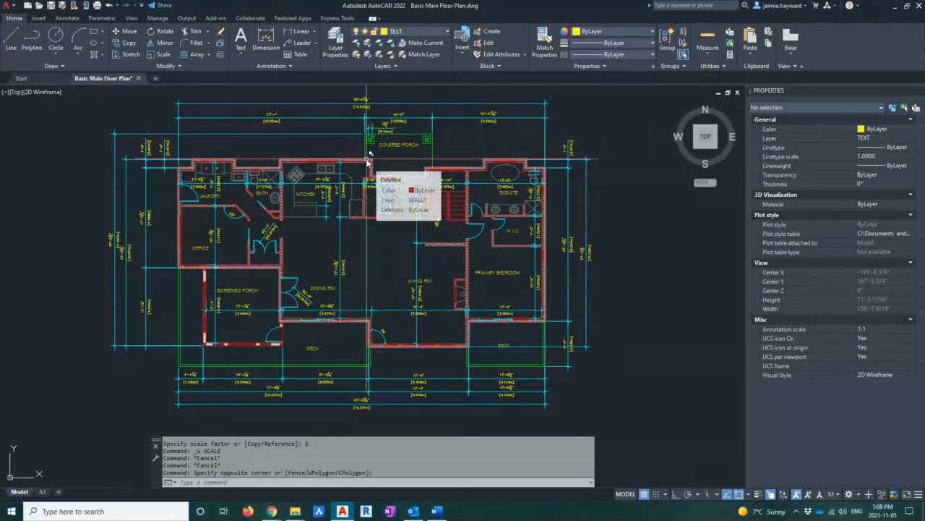
scroll(366, 143, "up", 2)
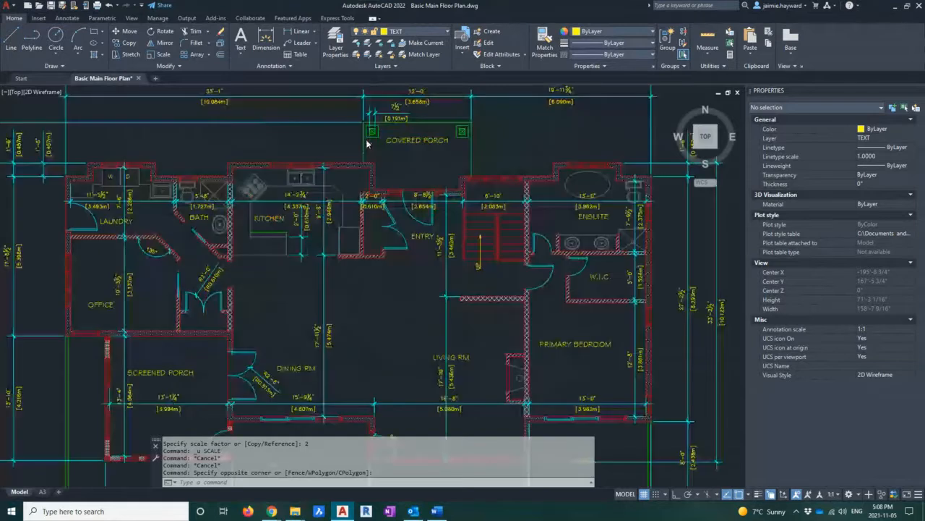
scroll(369, 137, "up", 6)
middle_click_drag(358, 141, 316, 262)
scroll(318, 254, "down", 2)
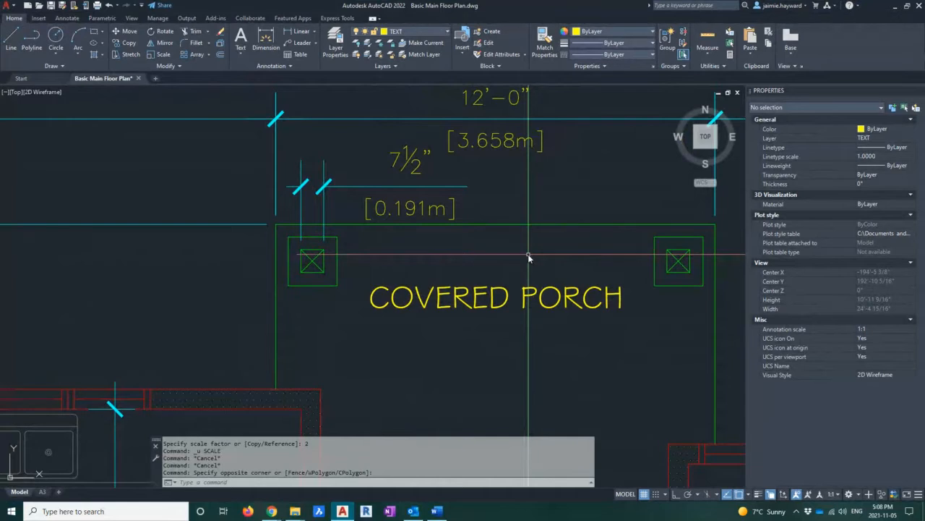
type("sc")
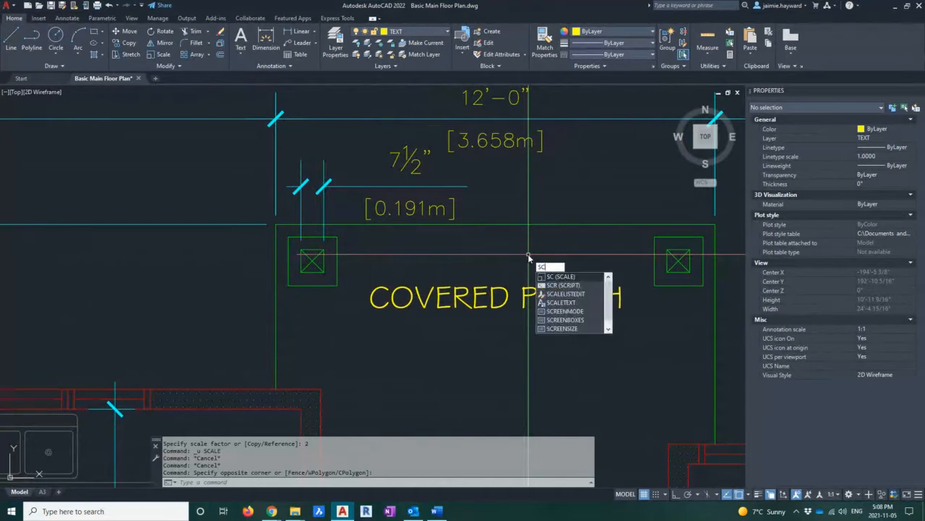
key("Return")
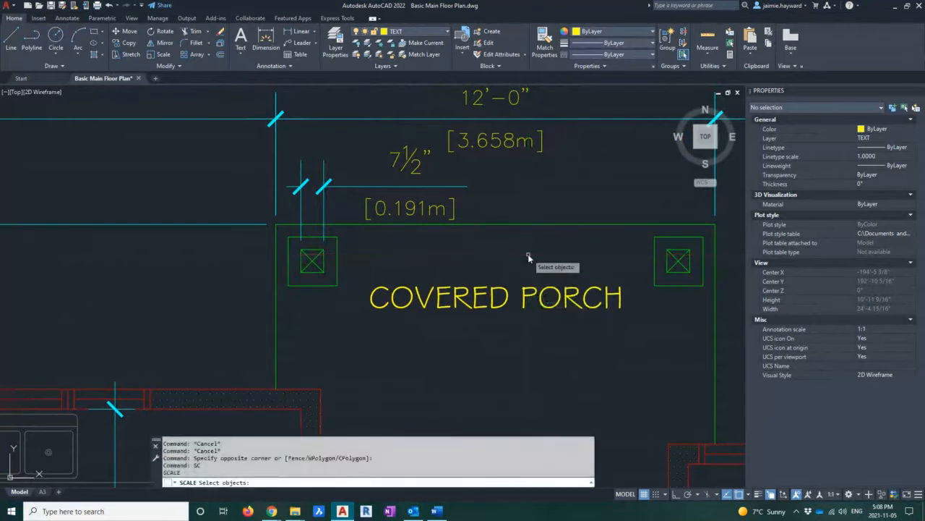
left_click(334, 306)
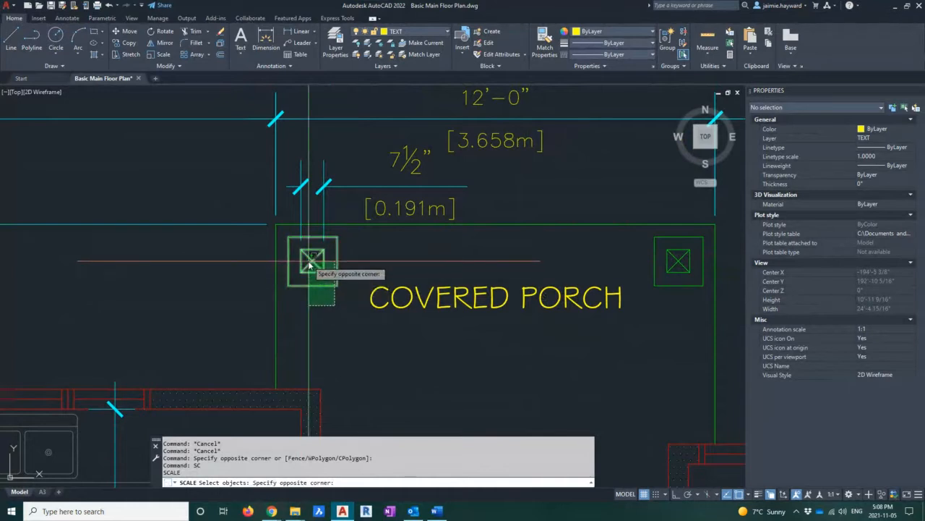
left_click(310, 264)
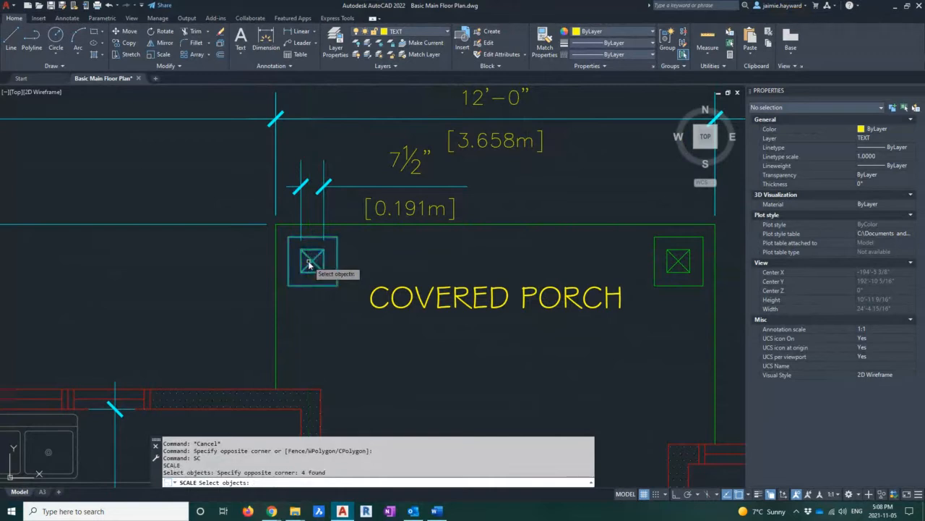
key("Return")
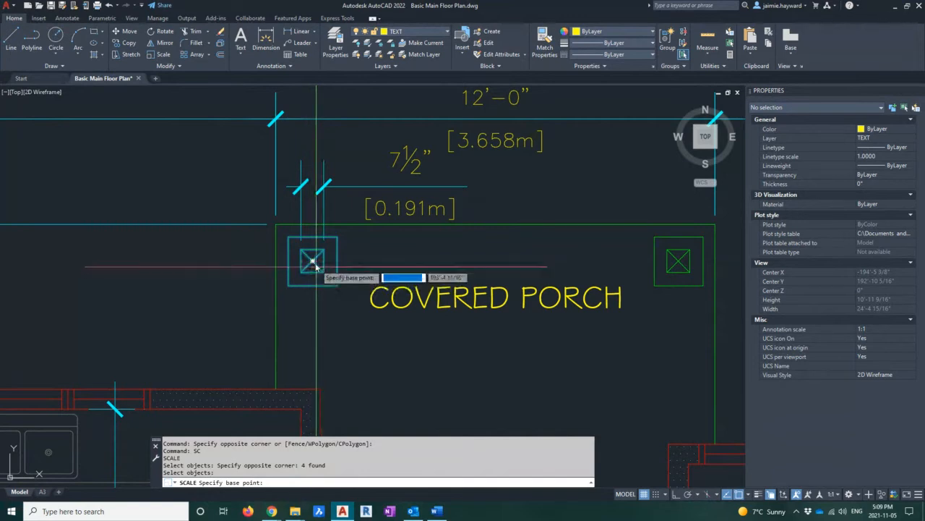
left_click(313, 263)
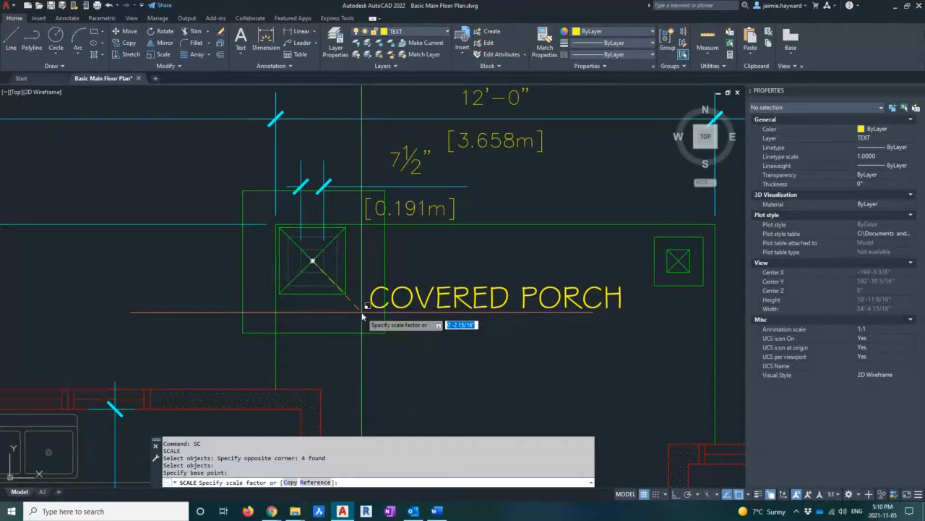
type("2")
key("Return")
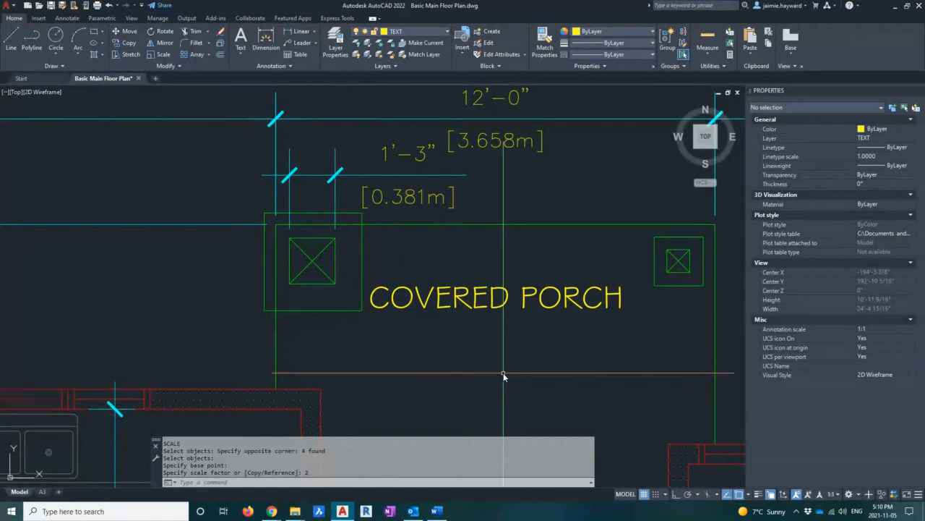
Step: Undo the factor scaling of the left porch post
key("ctrl+z")
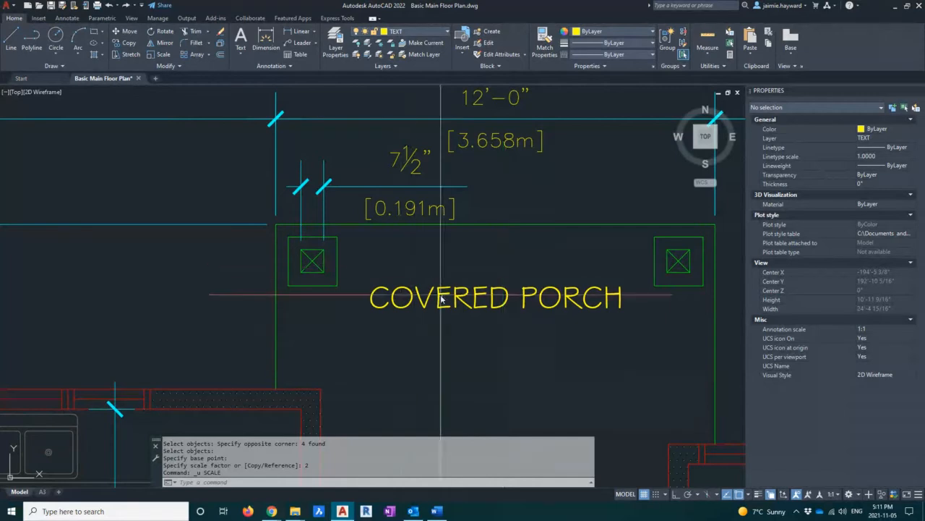
left_click(403, 249)
key("Escape")
key("Escape")
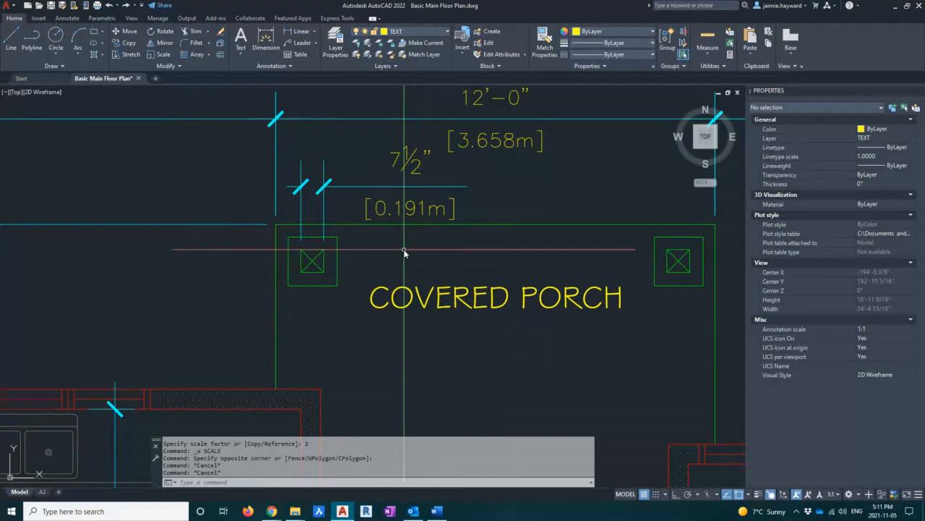
Step: Scale the left porch post and its surrounding square about the centre by reference, using the inner square's upper edge and a new length of 5.5 inches
type("sc")
key("Return")
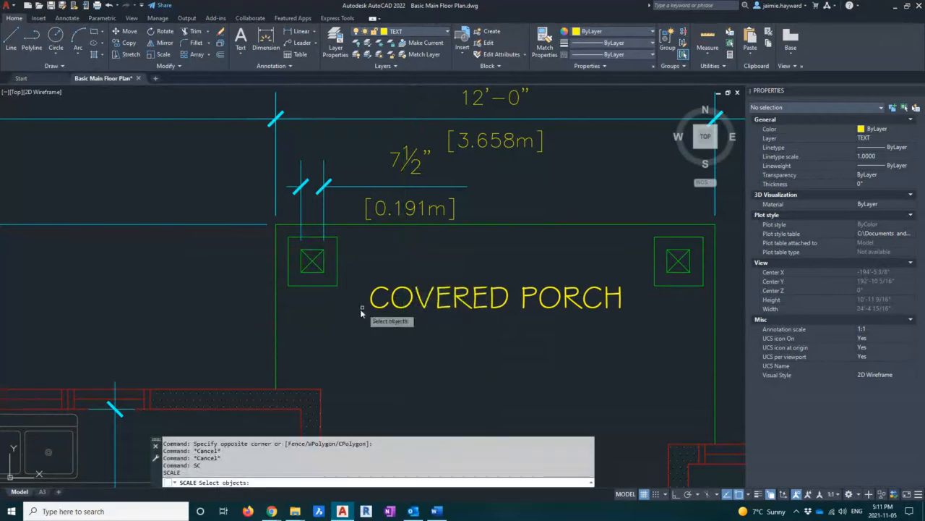
left_click(354, 297)
left_click(304, 253)
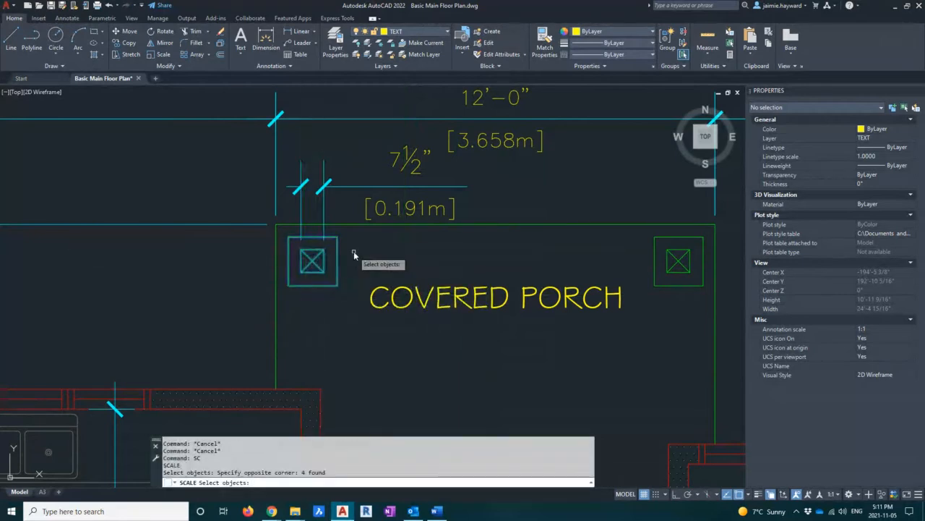
key("Return")
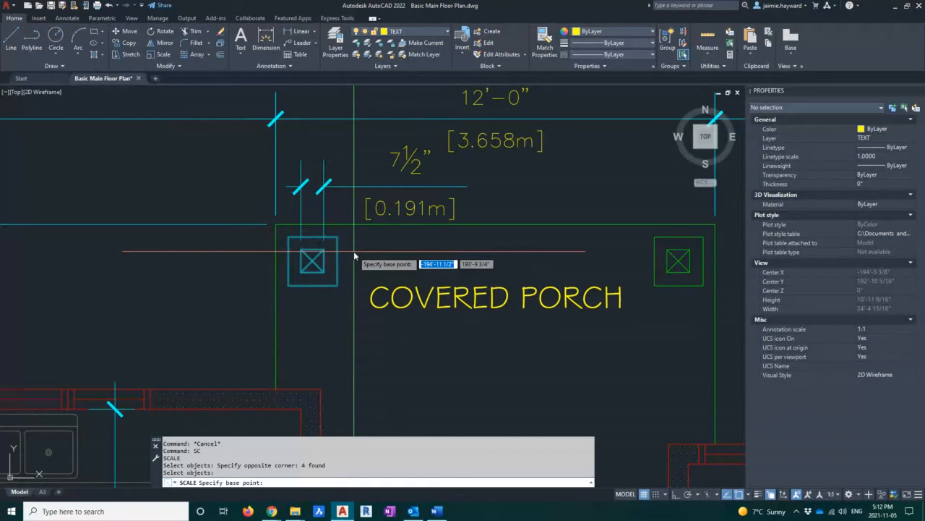
left_click(312, 261)
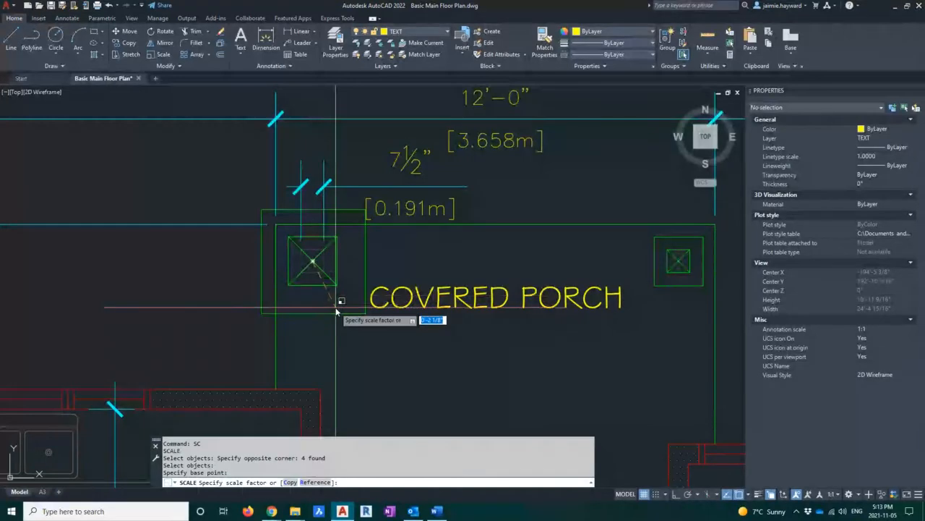
type("1")
key("Return")
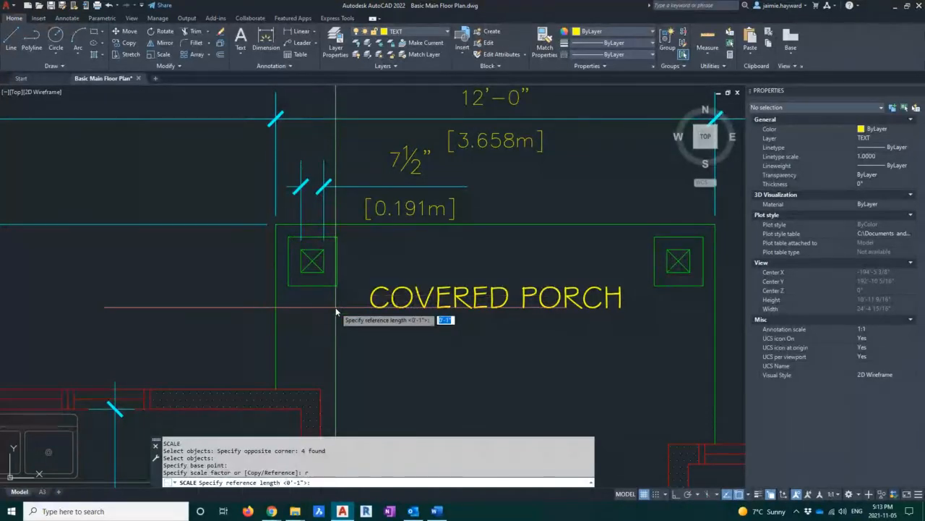
left_click(303, 251)
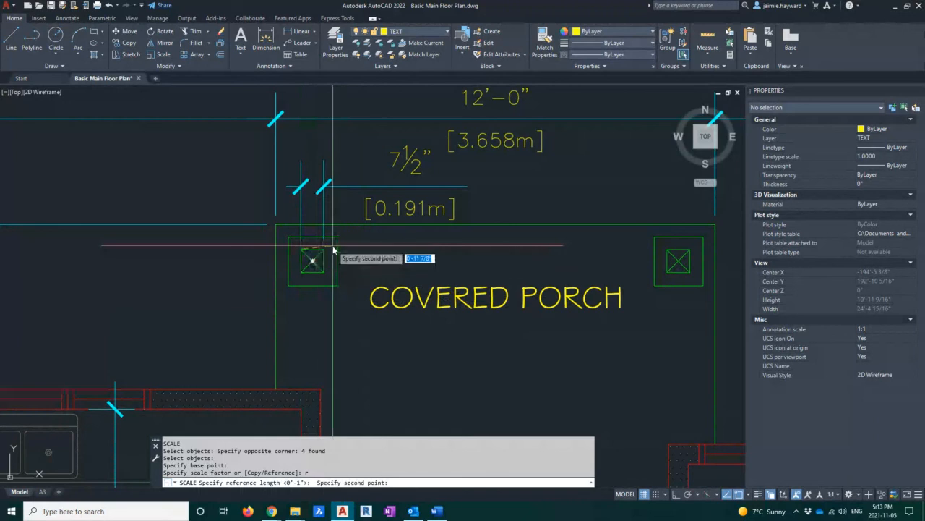
left_click(324, 250)
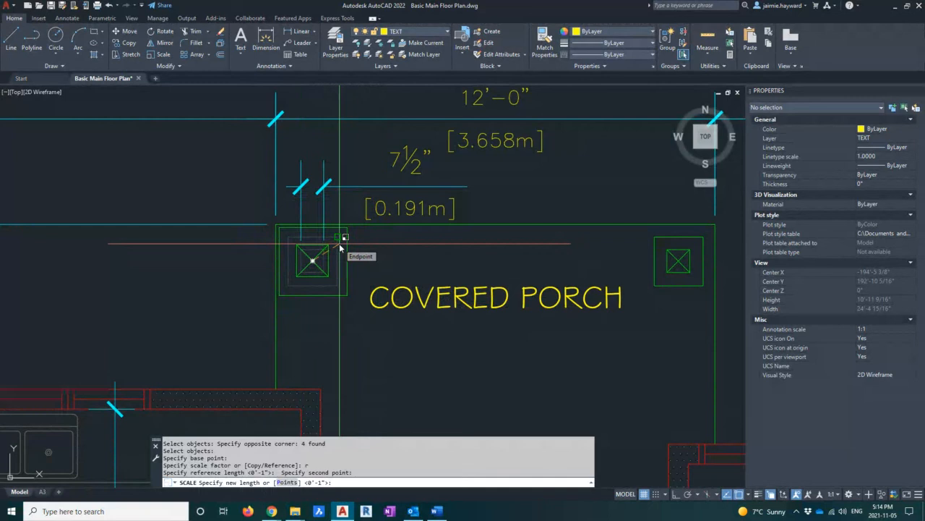
type("5.5")
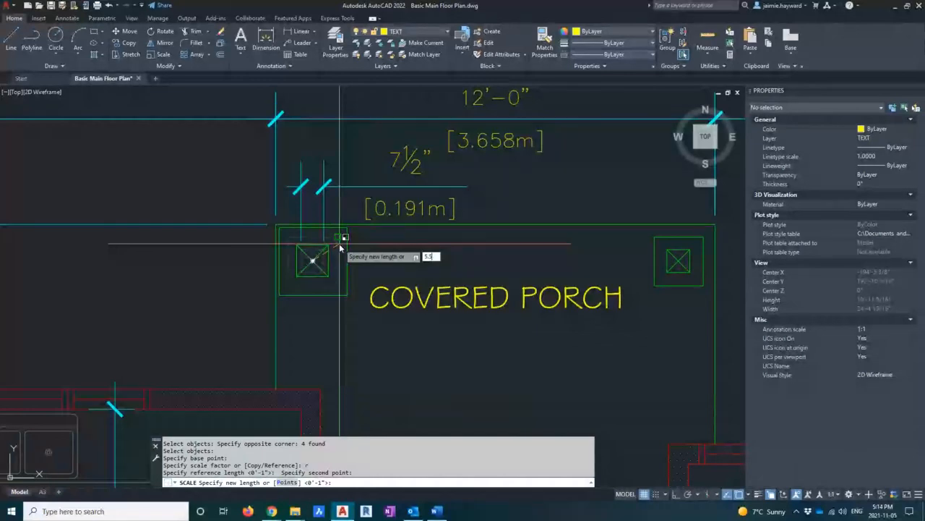
key("Return")
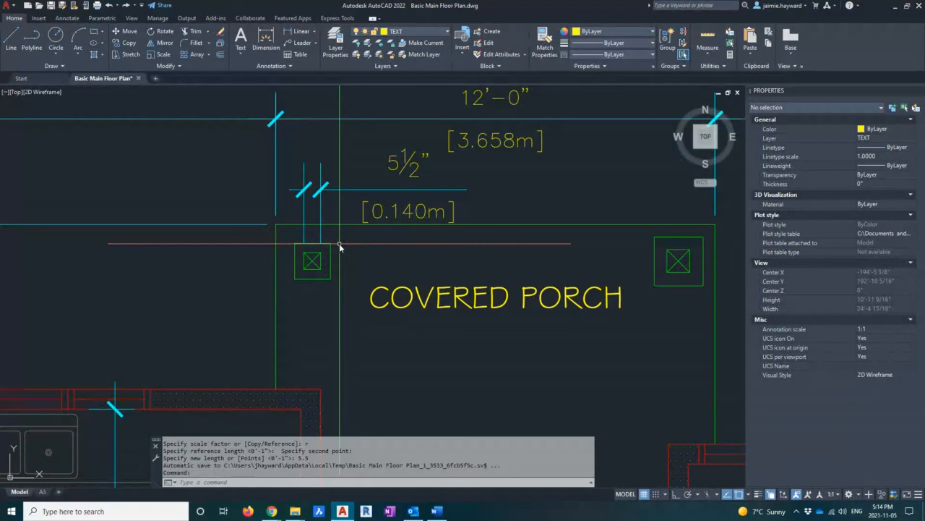
Step: Check the distance along the vertical side of the left post's inner square
right_click(339, 243)
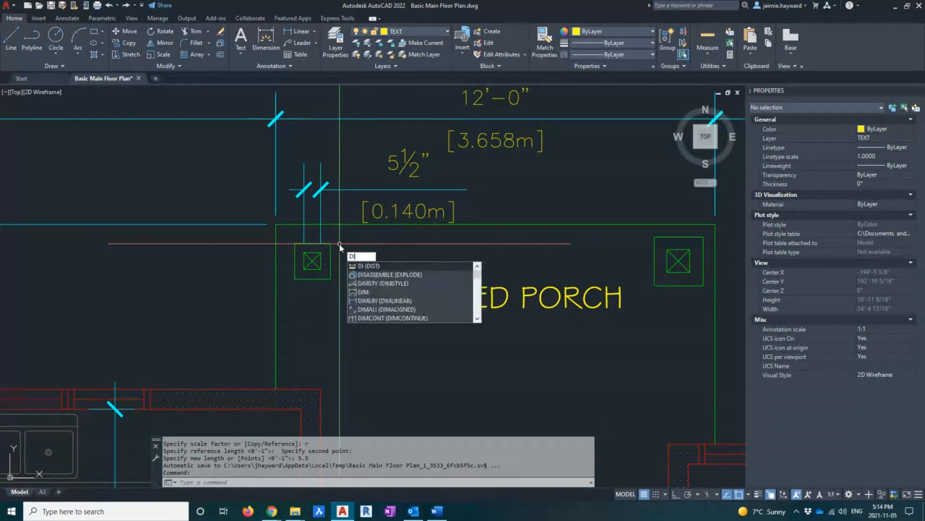
key("Escape")
type("DI")
key("Return")
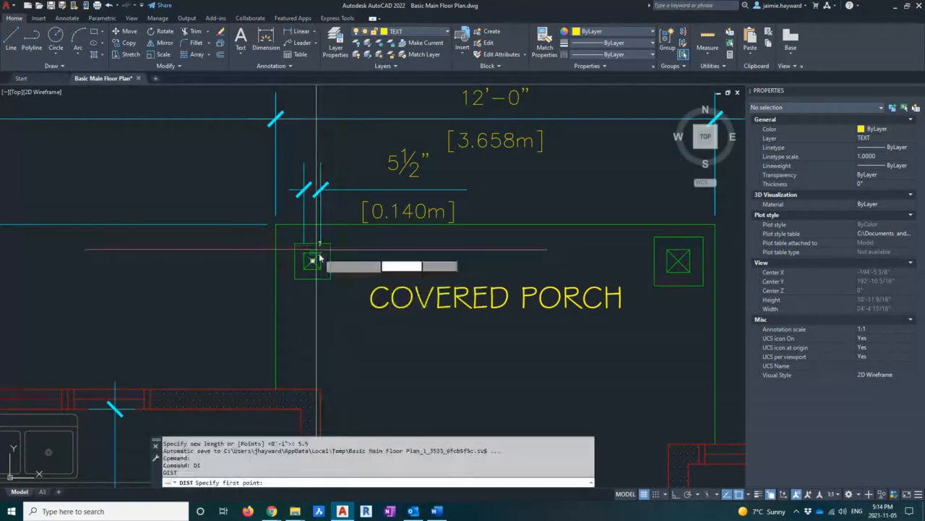
left_click(324, 263)
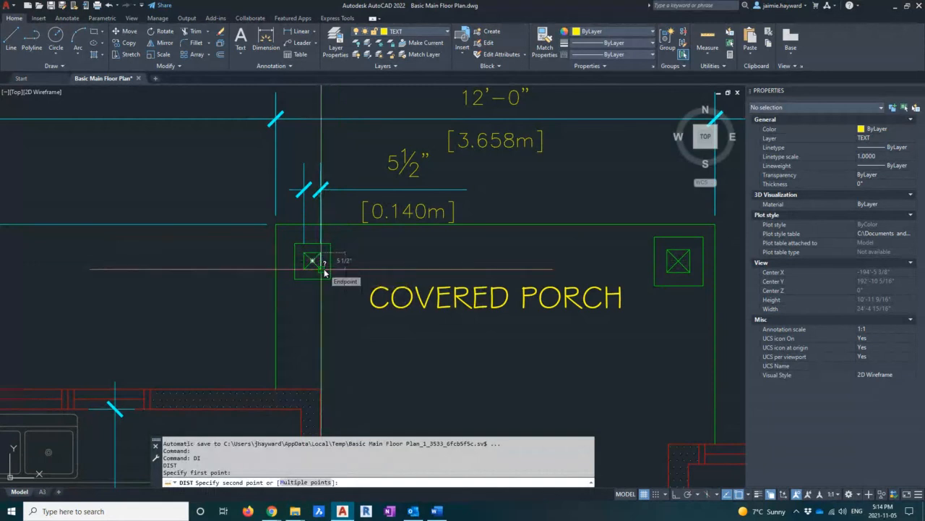
key("Escape")
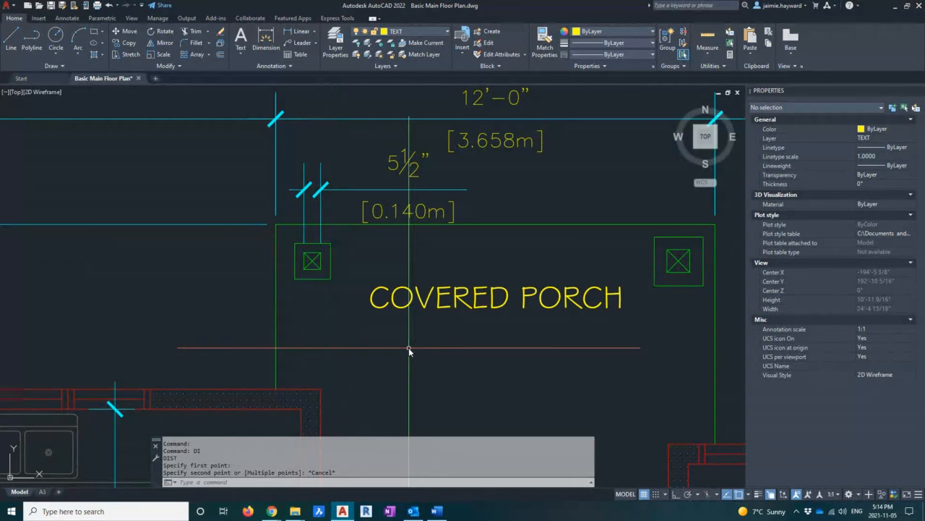
Step: Undo the distance check and the reference scaling of the left porch post
key("Return")
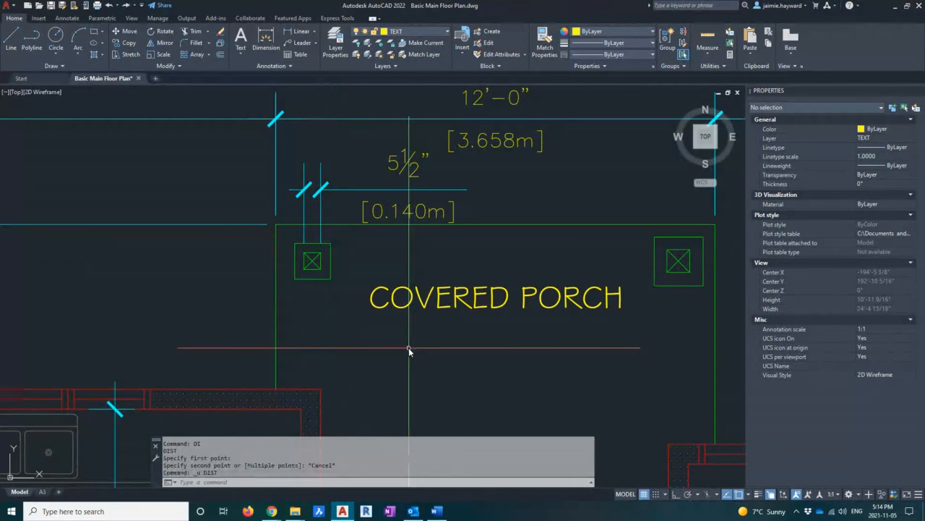
key("ctrl+z")
key("Escape")
key("Escape")
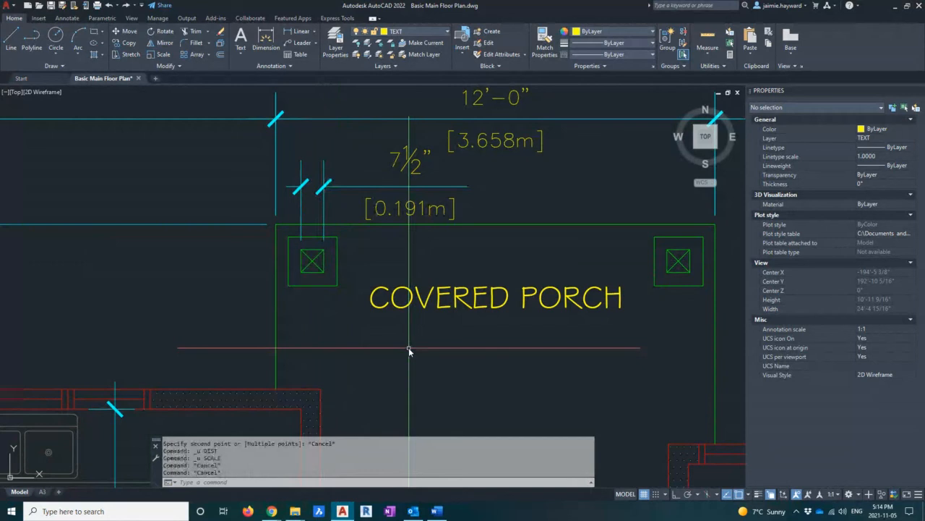
Step: Rescale the left porch post and its surrounding square about the centre by reference, taking the inner square's upper edge to 5.5 inches
type("sc")
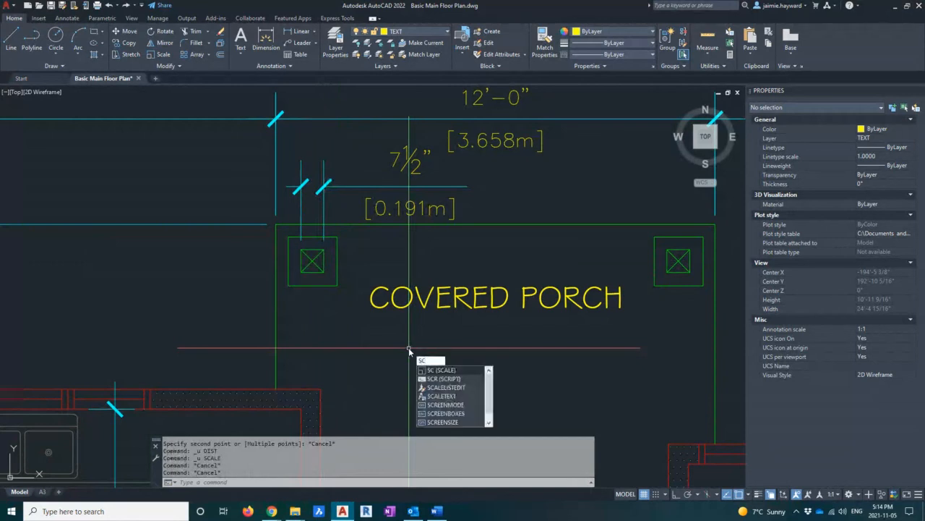
key("Return")
left_click(347, 291)
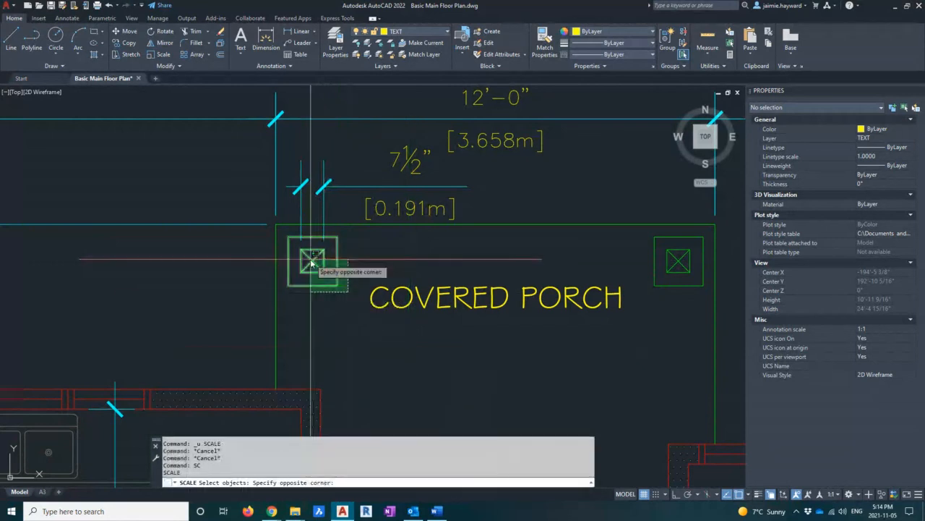
left_click(311, 258)
key("Return")
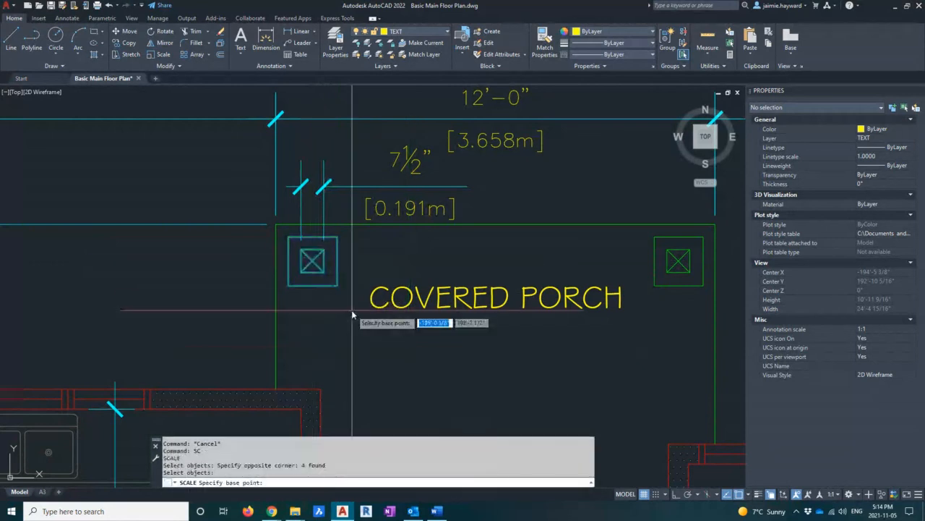
left_click(310, 263)
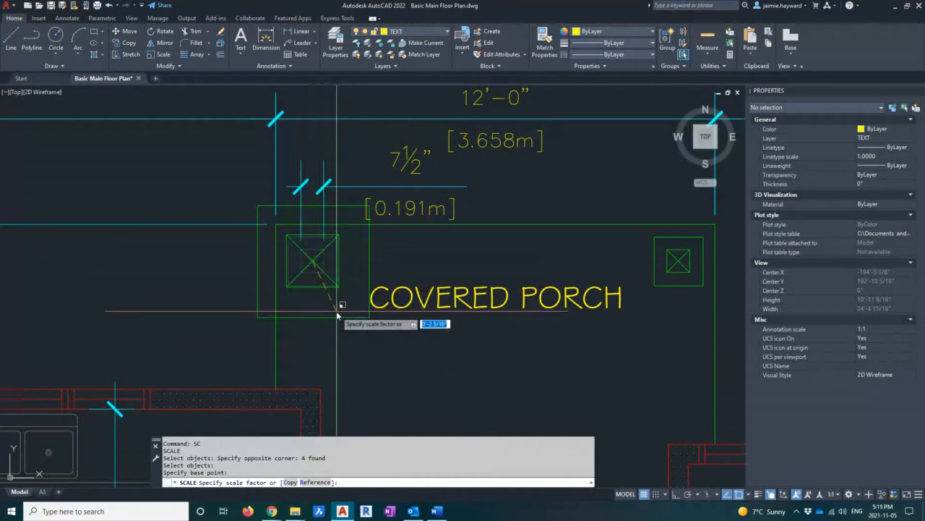
type("4")
key("Return")
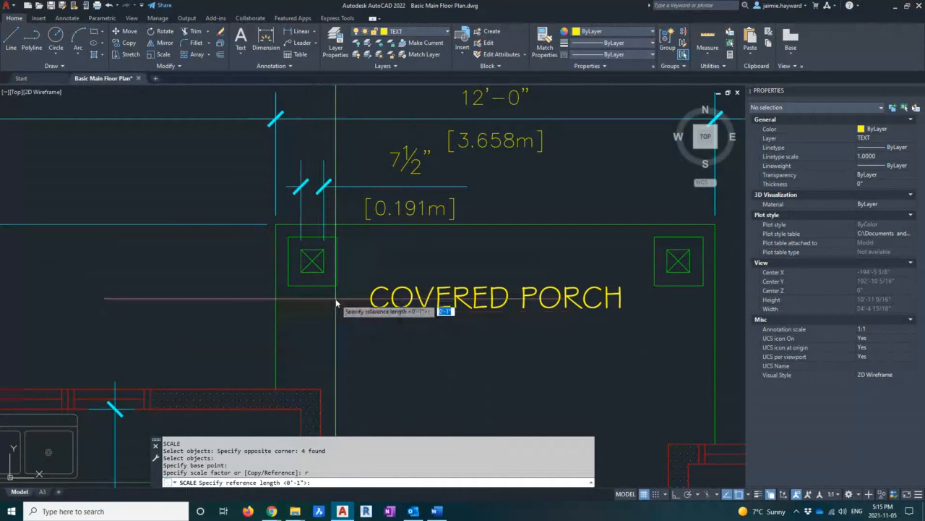
left_click(298, 251)
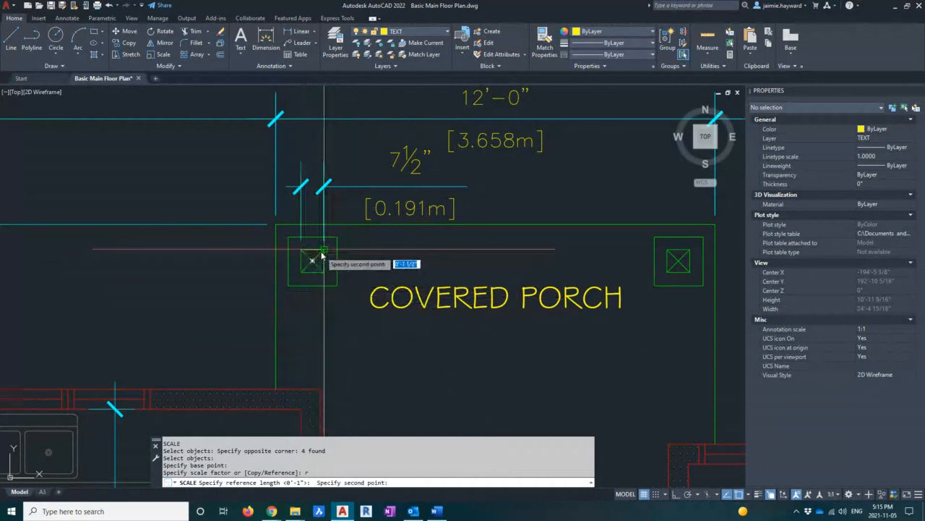
left_click(322, 252)
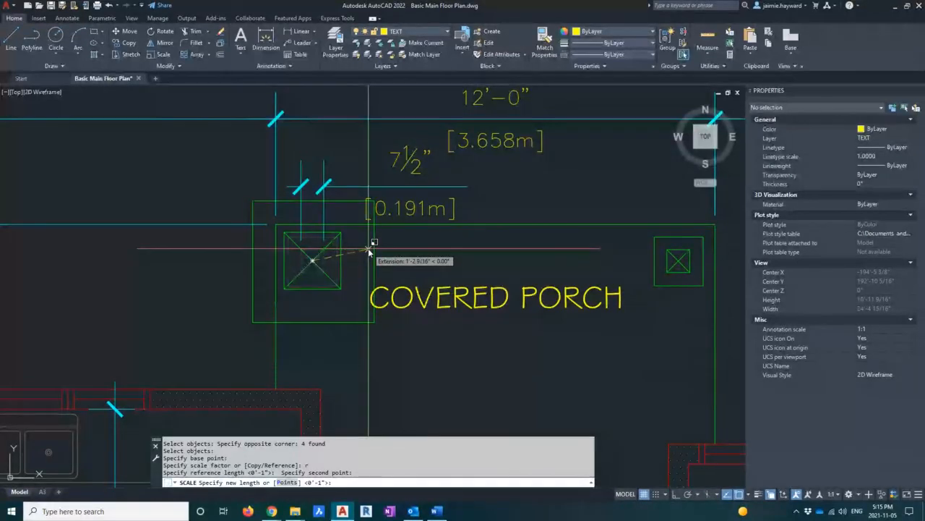
type("5")
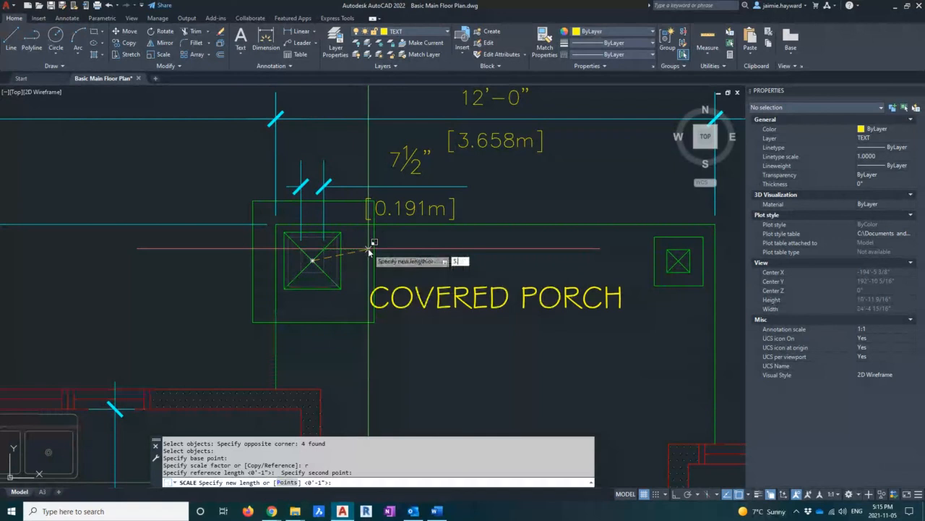
type(".5")
key("Return")
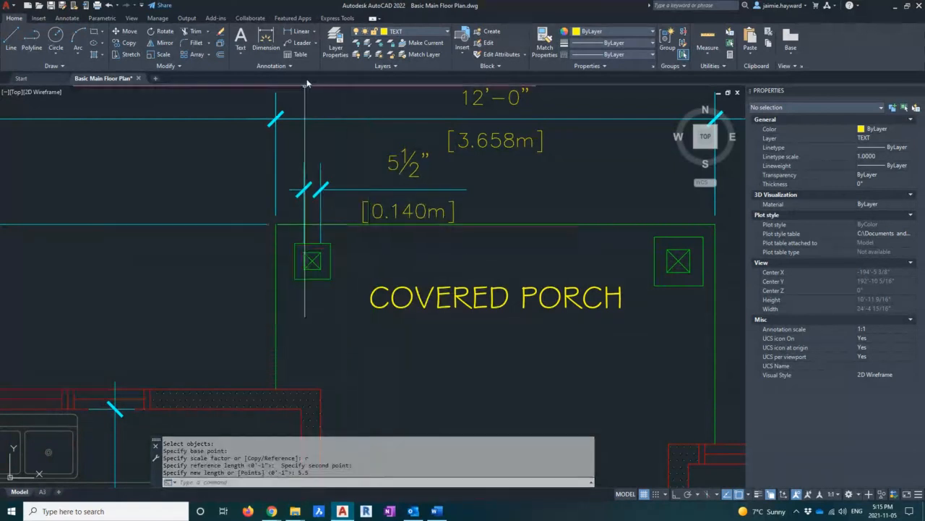
Step: Check the vertical side of the left post's inner square with a linear dimension preview, without placing the dimension
left_click(299, 31)
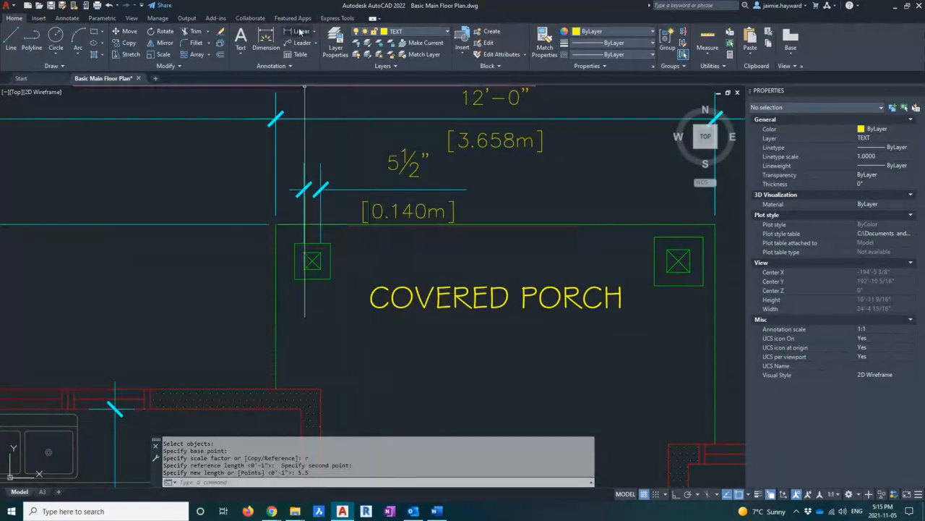
key("Return")
left_click(329, 268)
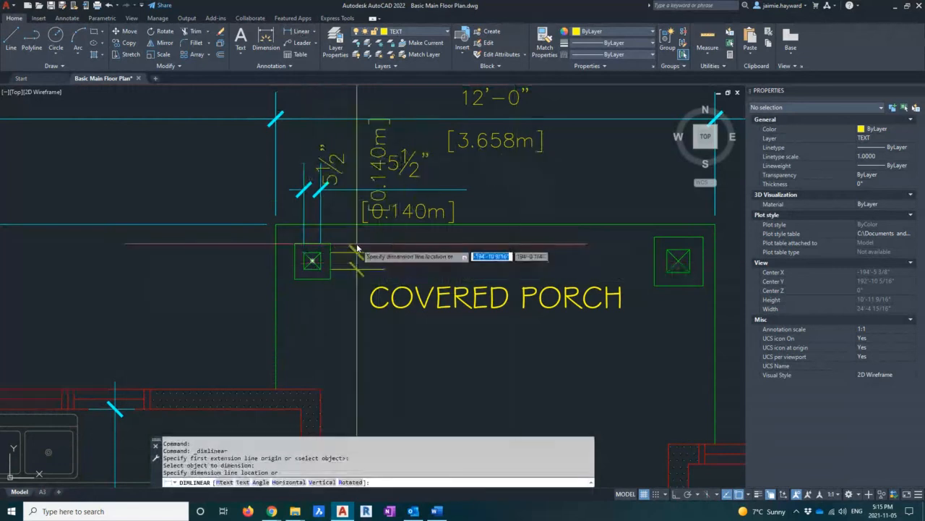
key("Escape")
key("Escape")
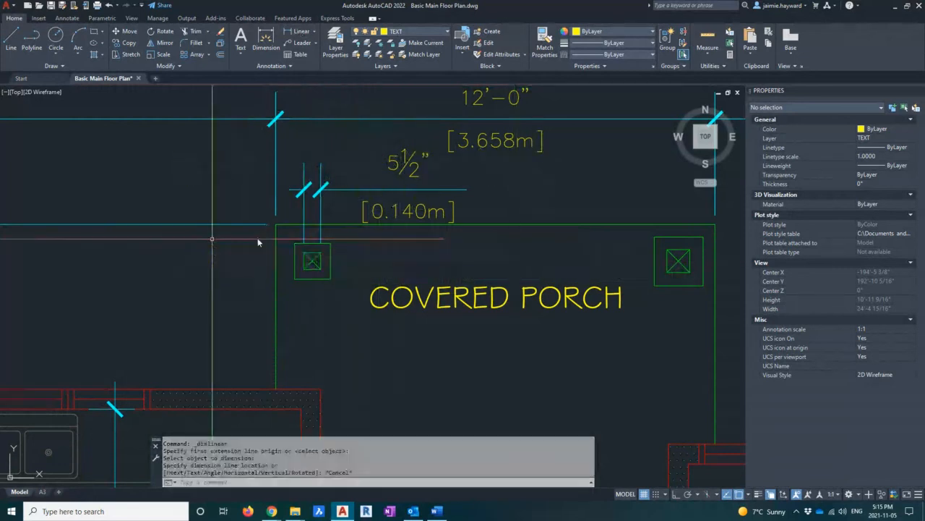